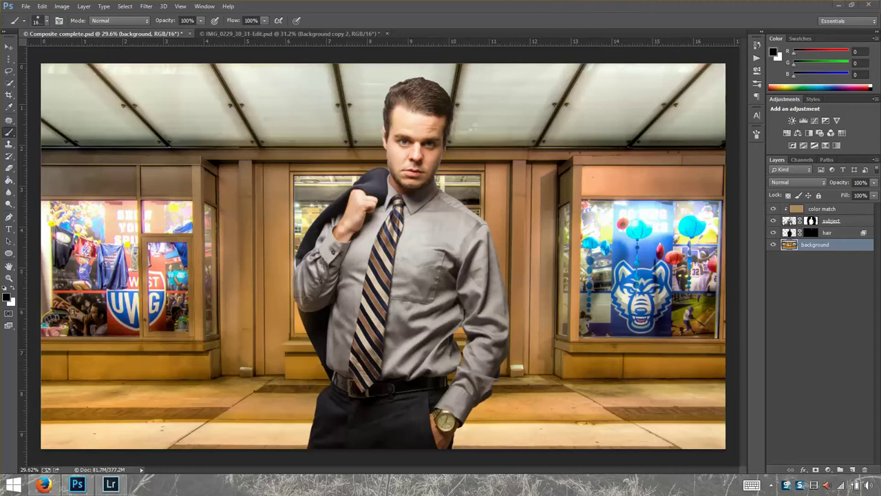
- Duplicate the subject layer with Ctrl+J to create a 'subject copy' layer above it
left_click(786, 225)
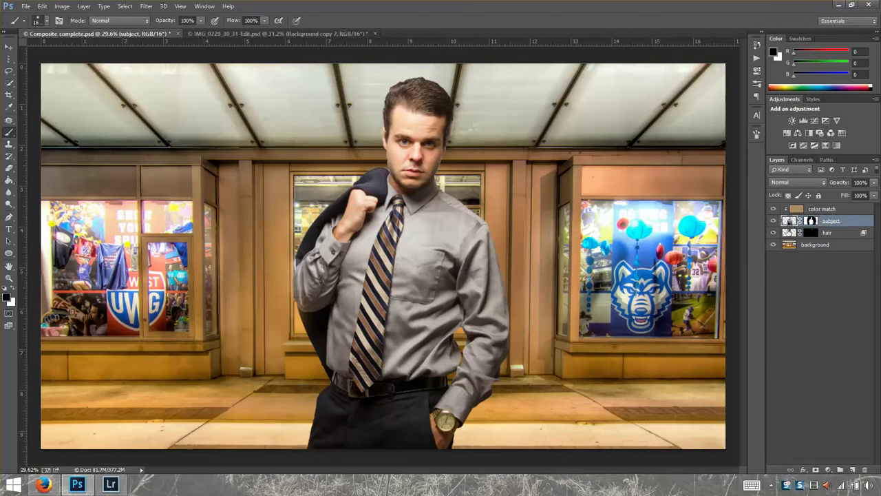
key("ctrl+j")
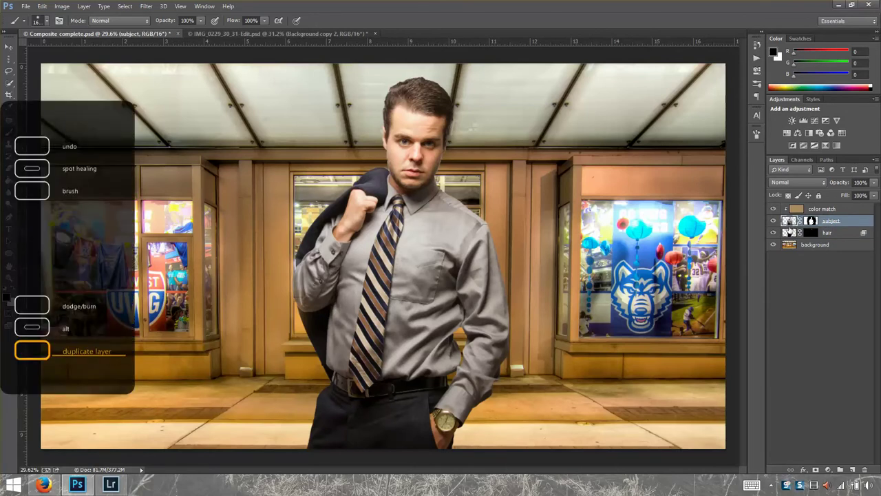
- Apply a High Pass filter to the subject copy layer
left_click(145, 8)
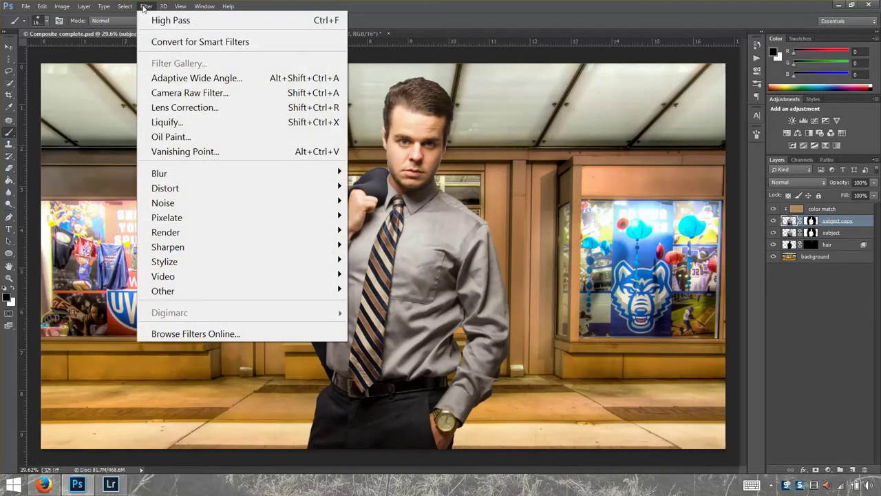
mouse_move(314, 293)
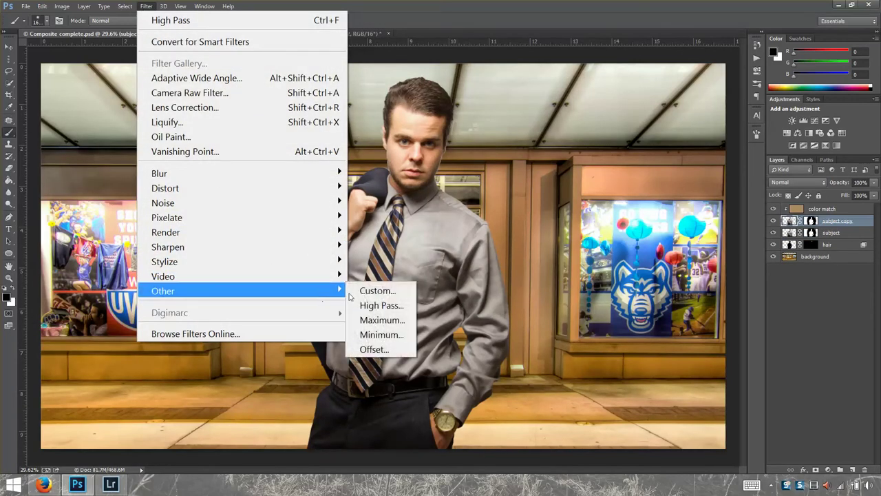
left_click(398, 313)
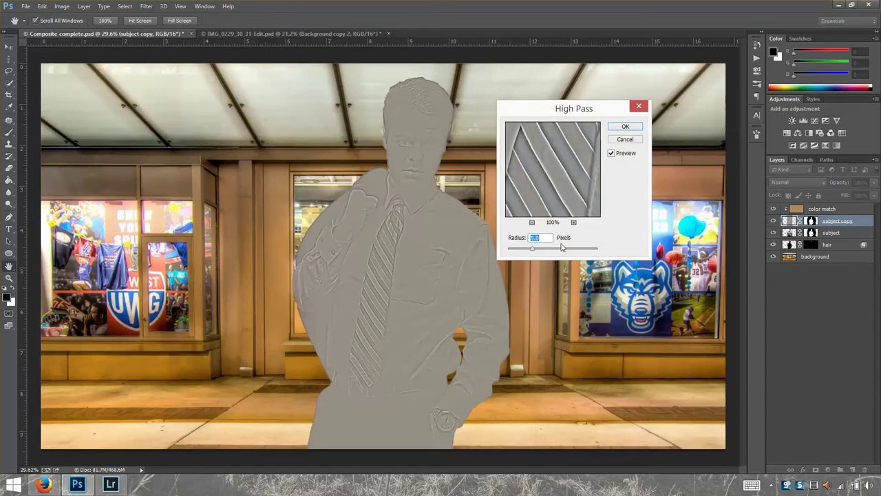
left_click(625, 128)
- Set the subject copy's blend mode to Soft Light
key("b")
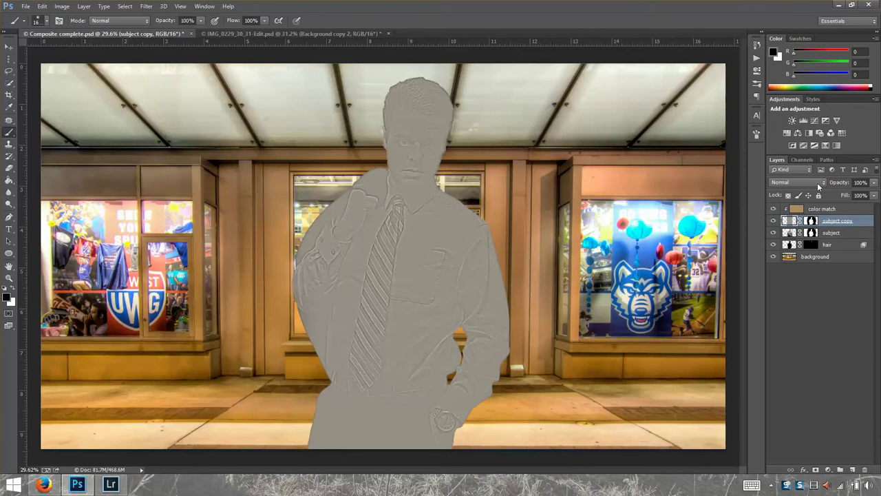
left_click(819, 183)
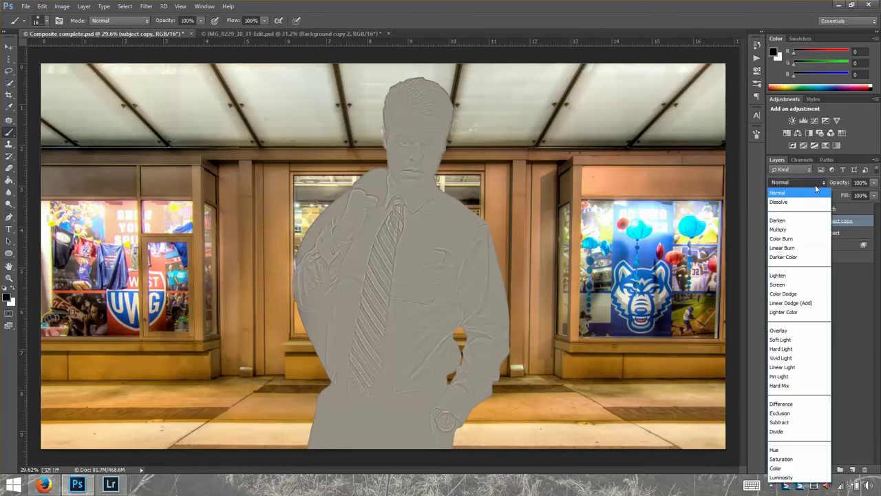
left_click(796, 340)
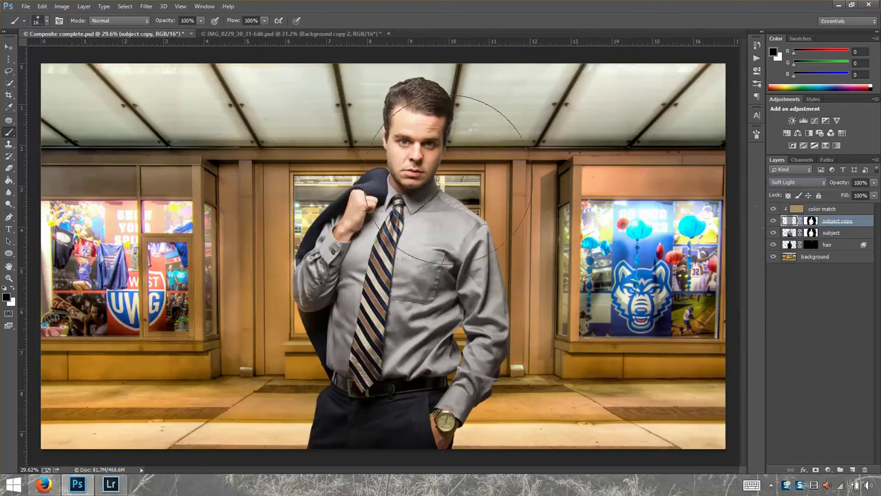
- Target the subject copy's layer mask and zoom in on the man's face
left_click(811, 220)
key("x")
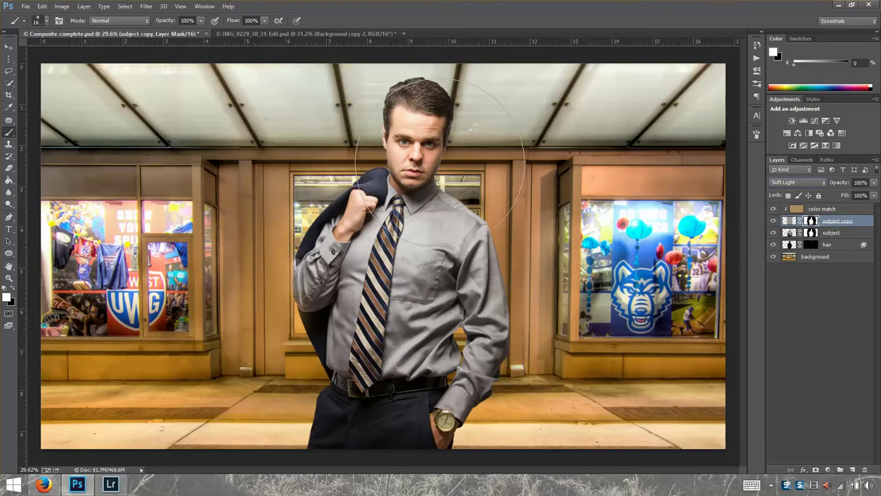
left_click(9, 277)
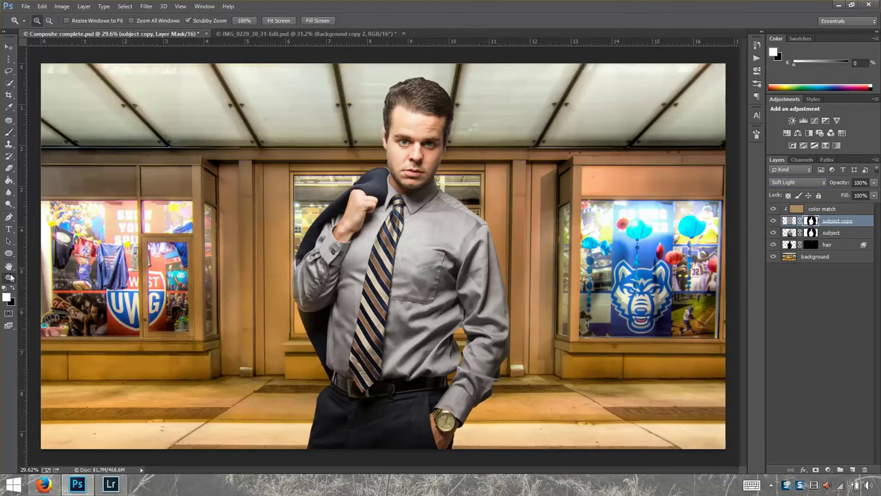
left_click(401, 134)
left_click(402, 134)
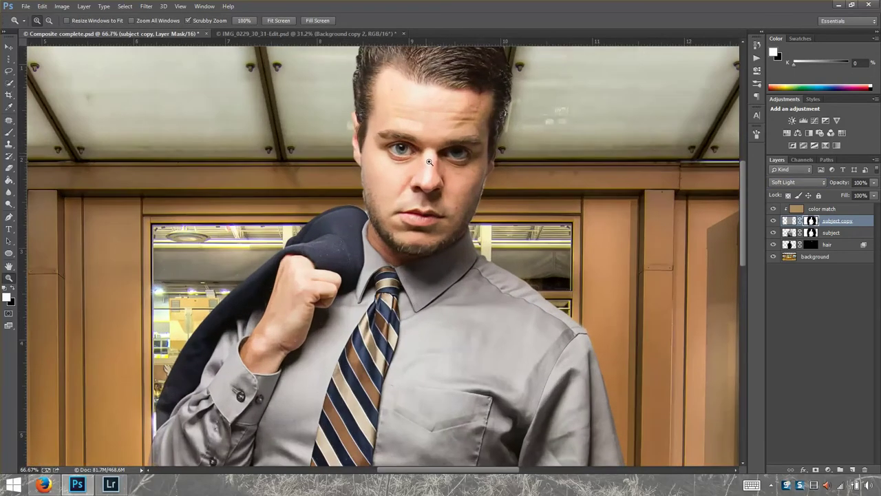
key("space")
left_click_drag(474, 154, 427, 200)
- Paint black and white on the mask with a 70–150 px brush to reduce sharpening on the face
key("b")
key("bracketright")
key("bracketright")
key("bracketright")
key("bracketright")
key("bracketleft")
key("bracketleft")
key("bracketleft")
key("bracketleft")
key("bracketleft")
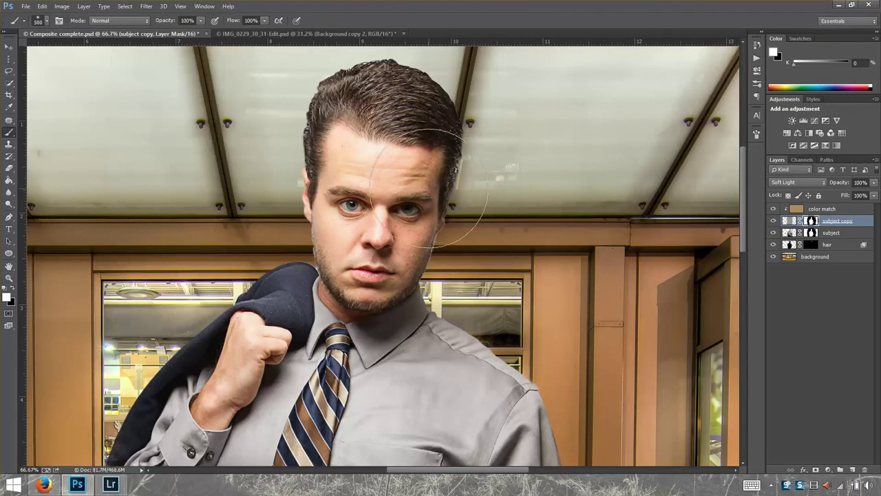
key("bracketleft")
key("bracketleft")
key("bracketleft")
key("bracketleft")
key("x")
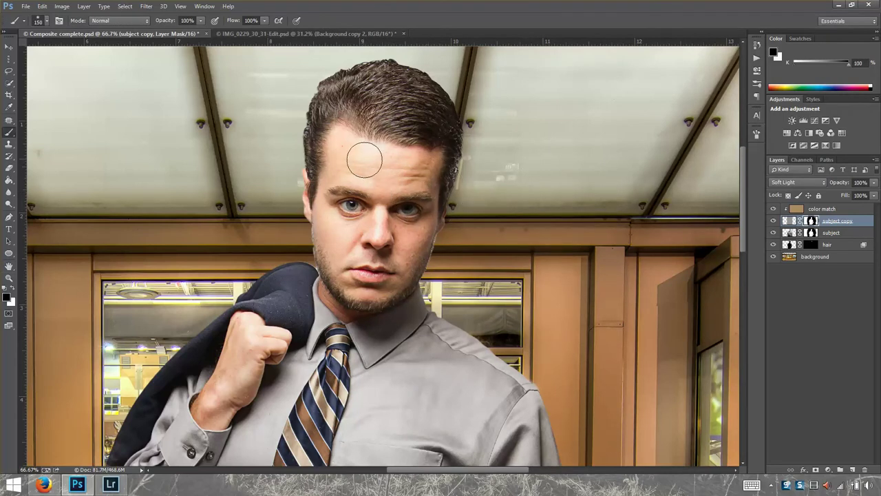
key("bracketleft")
key("bracketleft")
key("bracketleft")
key("bracketleft")
key("bracketright")
key("bracketright")
key("bracketright")
key("bracketright")
key("bracketright")
key("bracketleft")
key("bracketleft")
key("bracketleft")
key("bracketleft")
key("bracketright")
key("bracketright")
key("x")
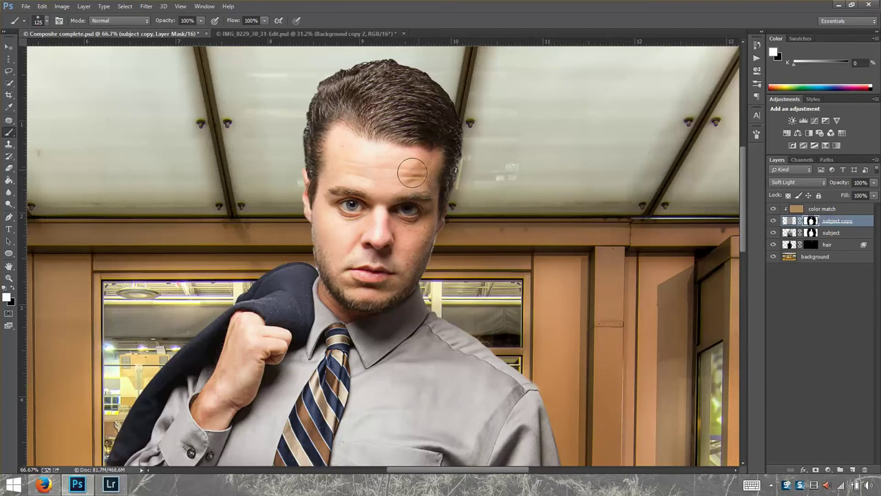
key("x")
key("bracketleft")
key("bracketleft")
key("bracketleft")
key("bracketleft")
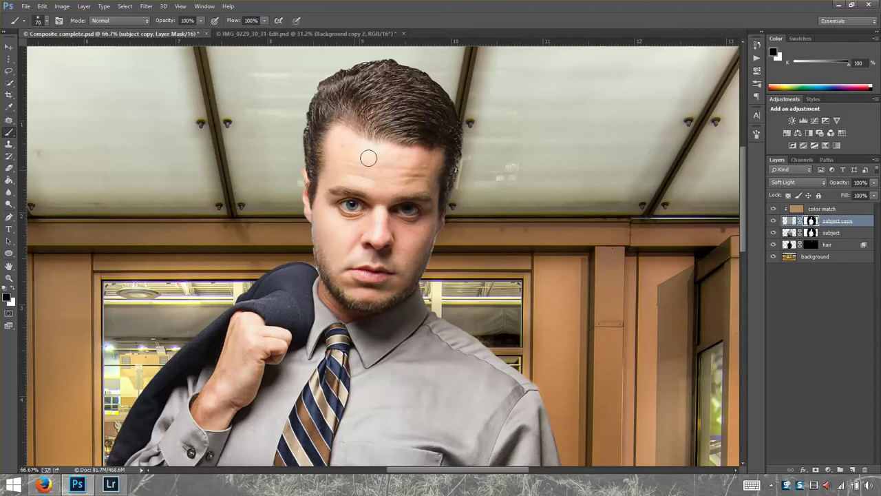
- Toggle the subject copy's visibility to compare the sharpening, then fit the image on screen
left_click(774, 221)
left_click(774, 221)
left_click(774, 221)
left_click(774, 221)
key("ctrl+0")
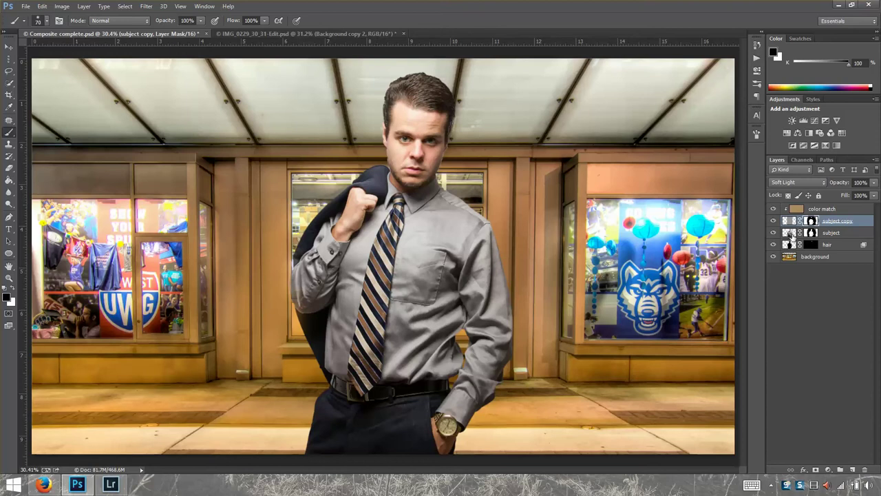
- Add a drop shadow to the subject, offset right onto the storefront with Size 84
left_click(791, 233)
left_click(803, 469)
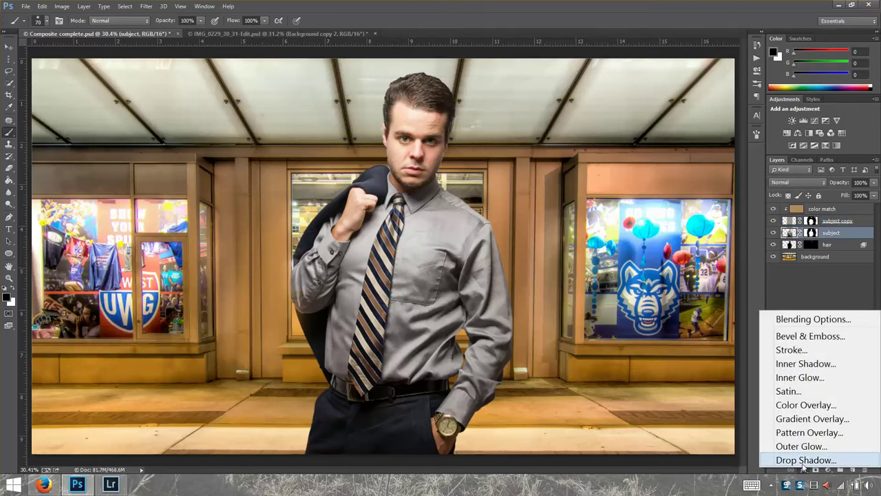
left_click(793, 462)
mouse_move(629, 42)
left_mouse_down()
mouse_move(646, 43)
mouse_move(631, 40)
left_mouse_up()
left_click_drag(446, 178, 485, 182)
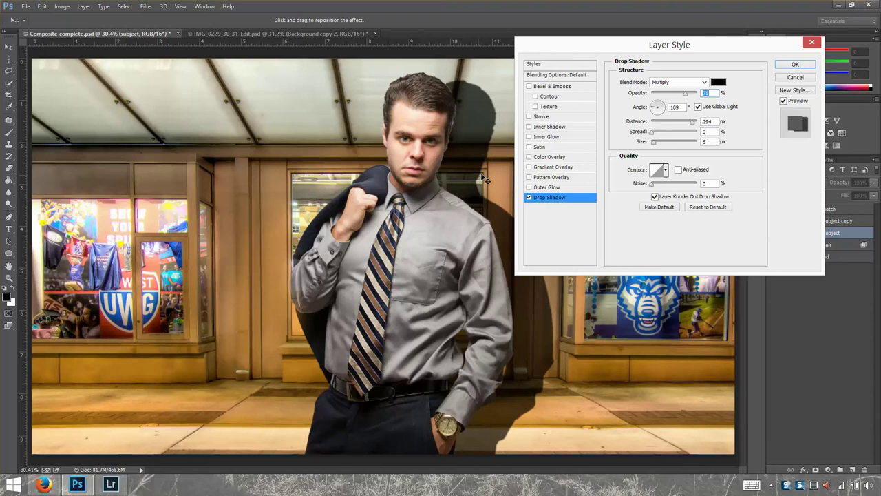
left_click_drag(654, 142, 669, 147)
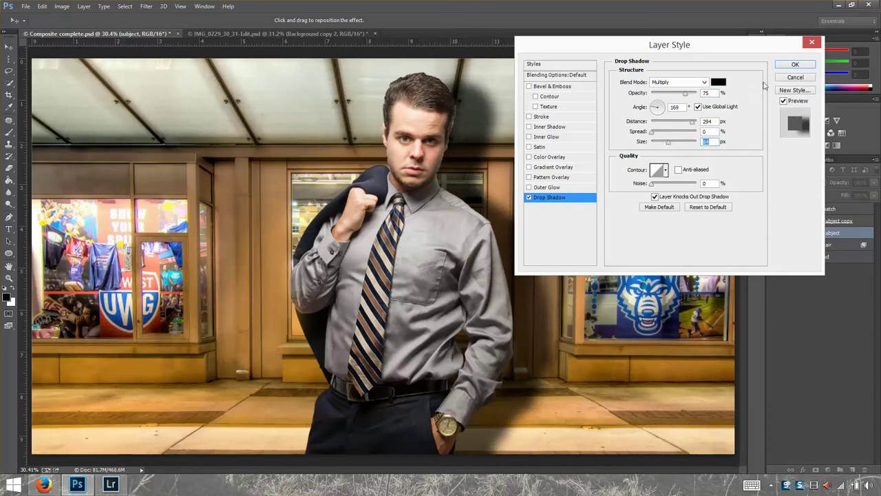
left_click(795, 65)
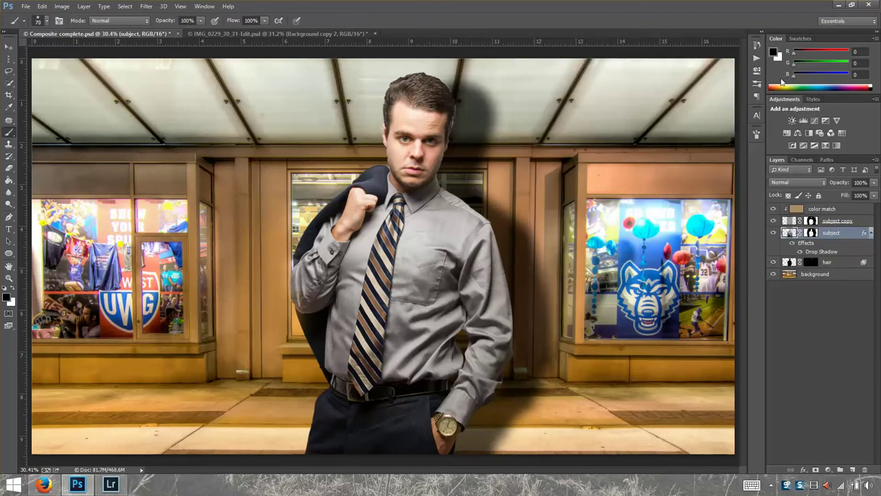
- Convert the subject's drop shadow effect into its own layer
right_click(821, 252)
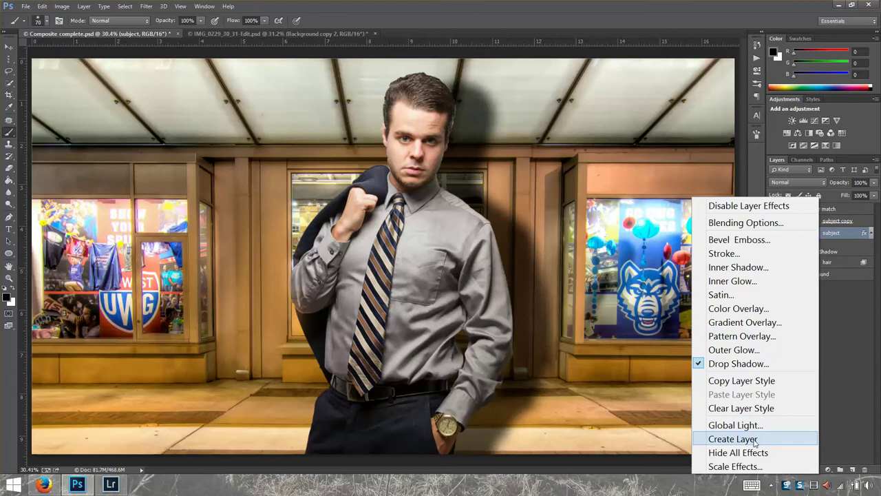
left_click(732, 438)
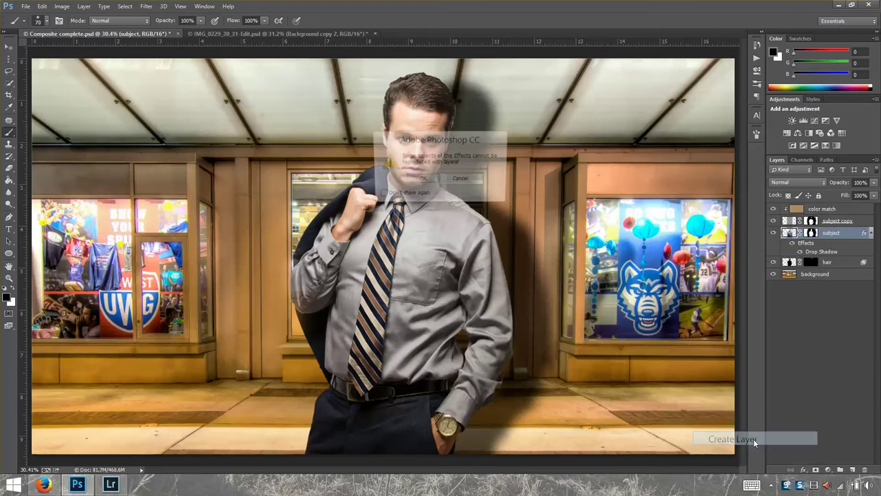
left_click(422, 180)
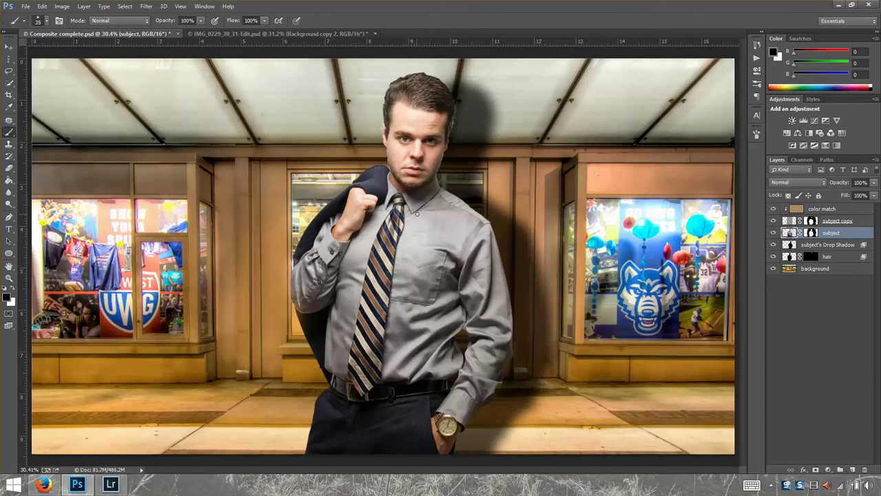
- Distort the subject's Drop Shadow layer so it falls across the floor toward the lower right
scroll(419, 219, "down", 3)
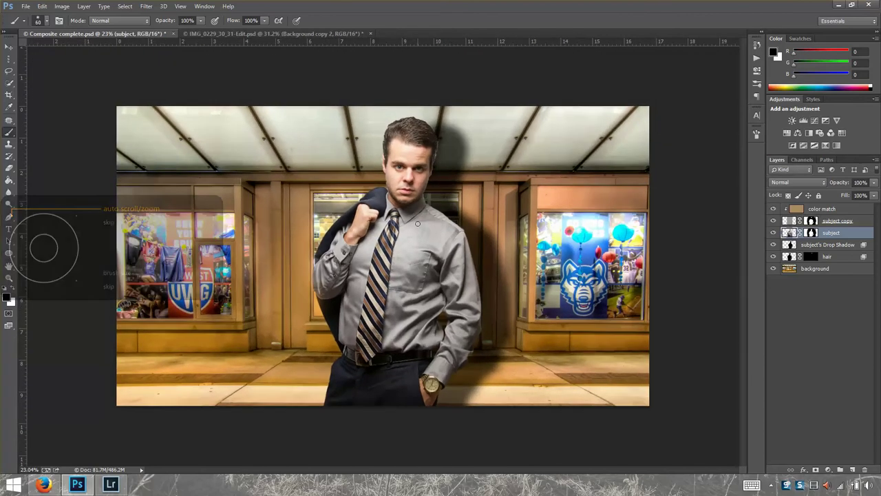
left_click(792, 247)
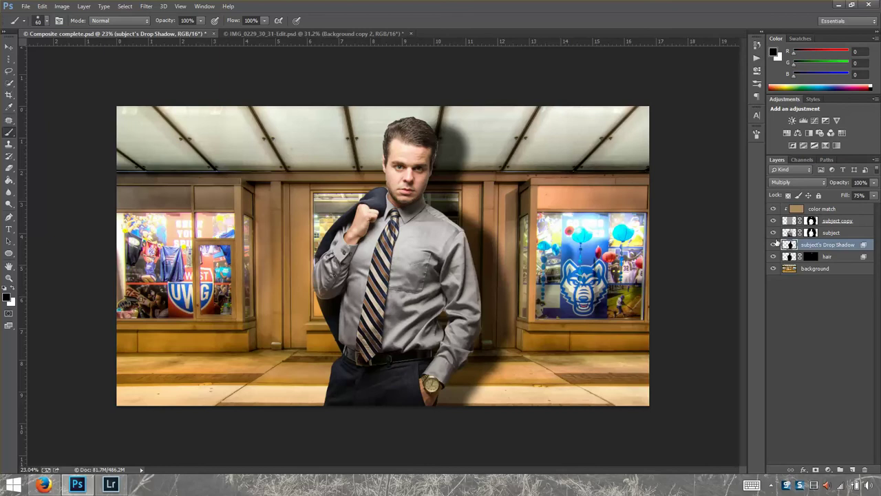
left_click(773, 245)
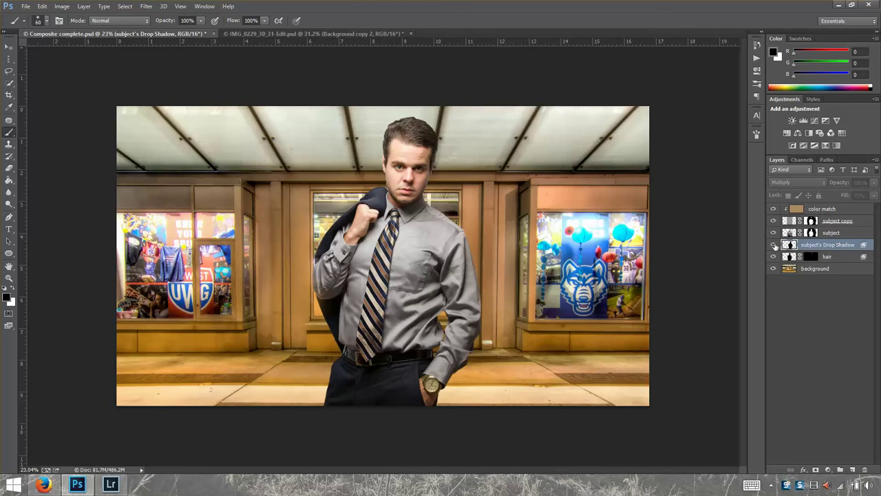
left_click(773, 245)
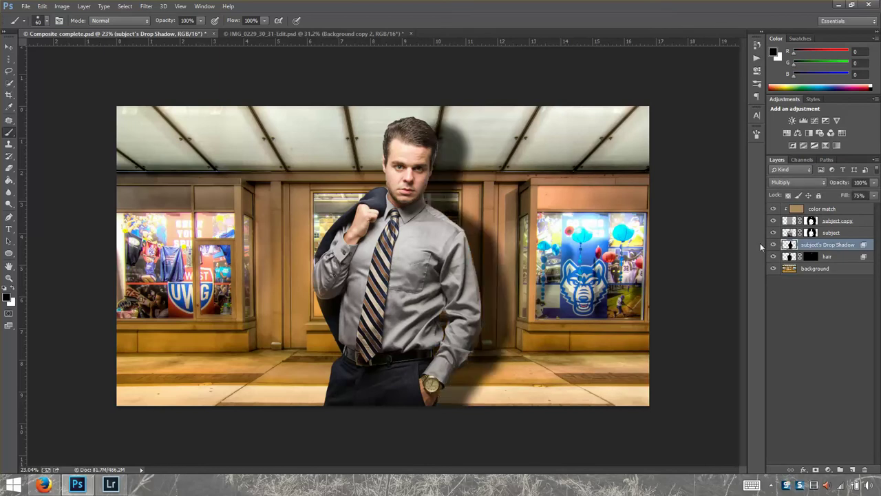
key("ctrl+t")
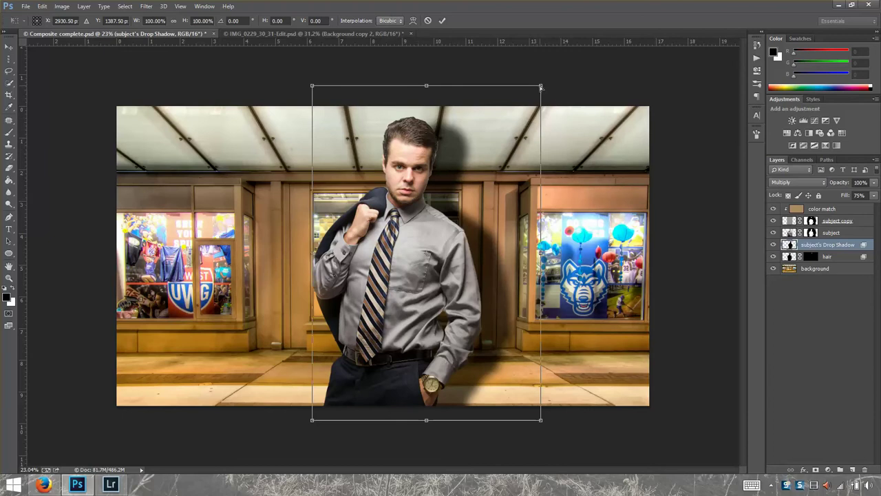
left_click_drag(541, 86, 772, 376)
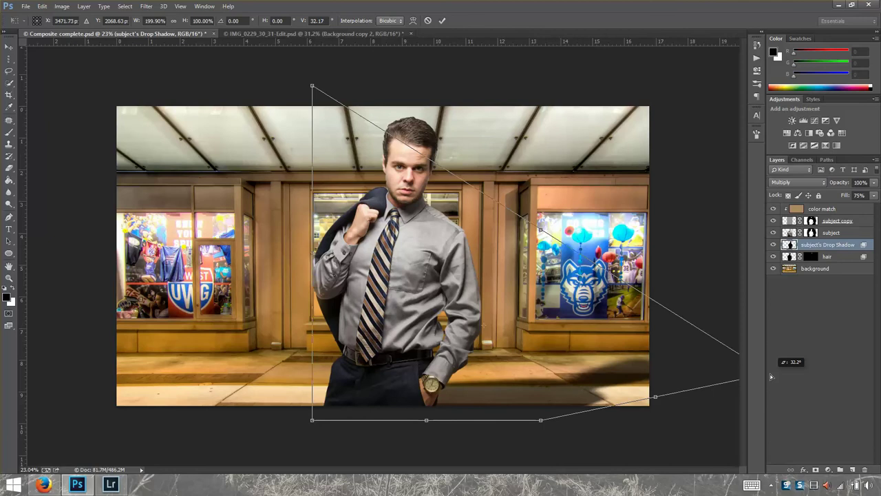
left_click_drag(771, 376, 811, 412)
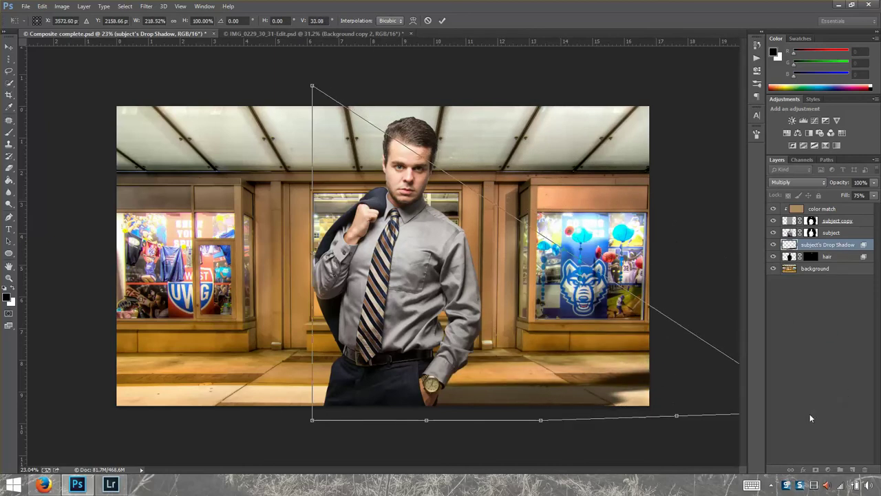
key("Return")
- Soften the shadow with a 45.6-pixel Gaussian Blur
key("b")
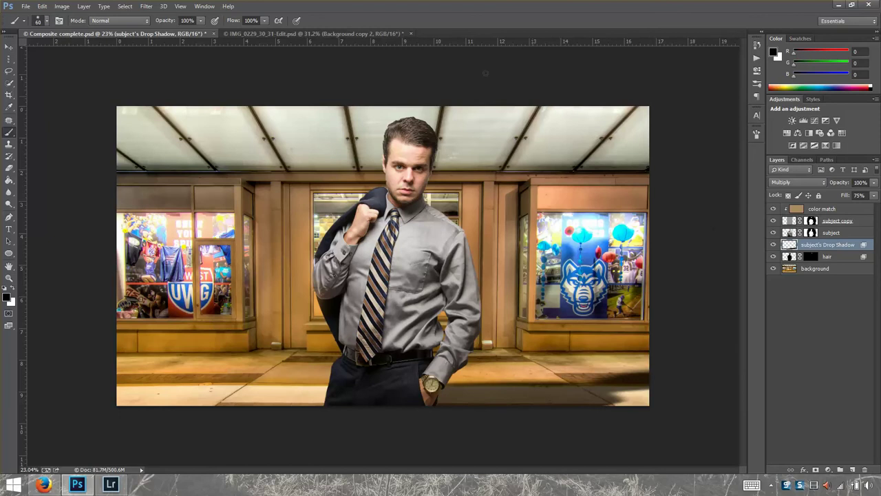
left_click(146, 6)
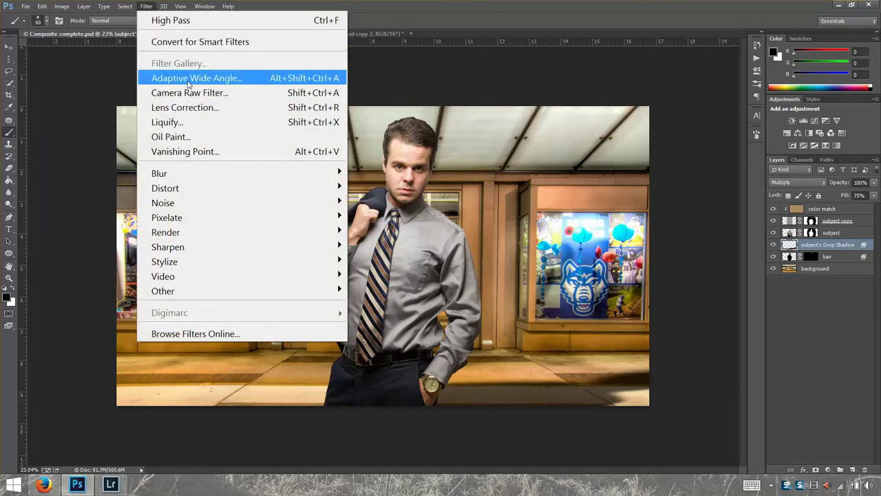
mouse_move(276, 177)
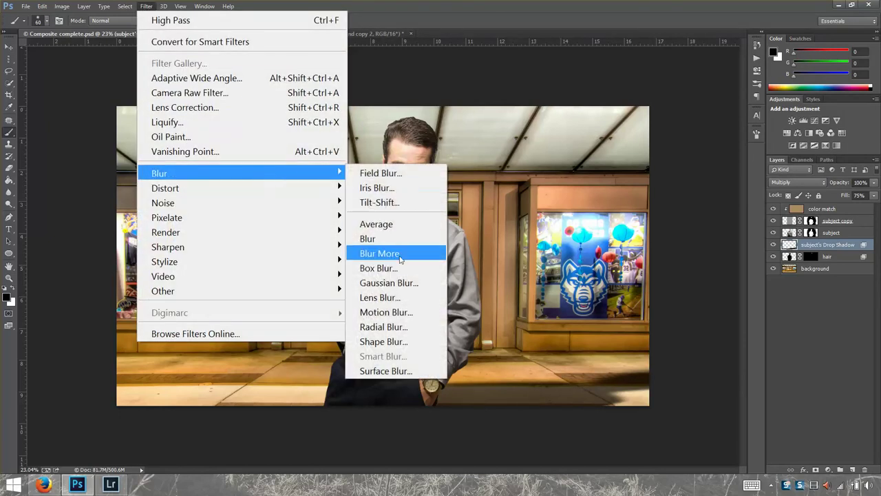
left_click(405, 283)
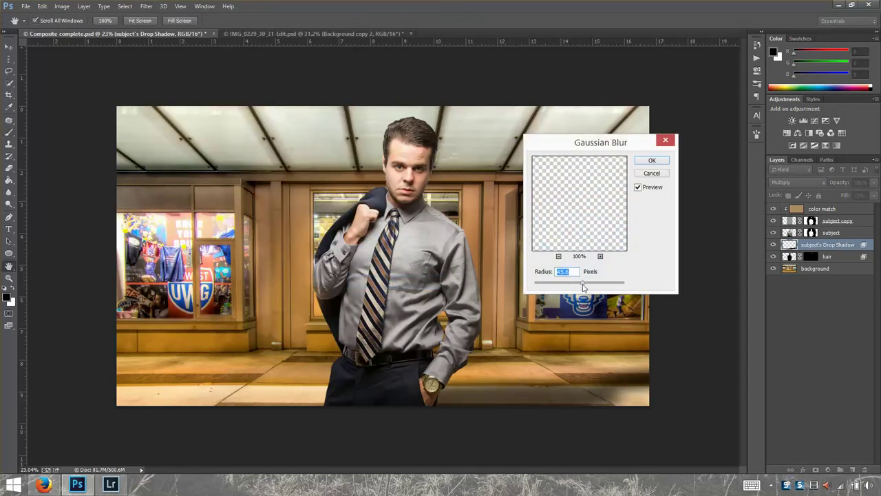
left_click(653, 162)
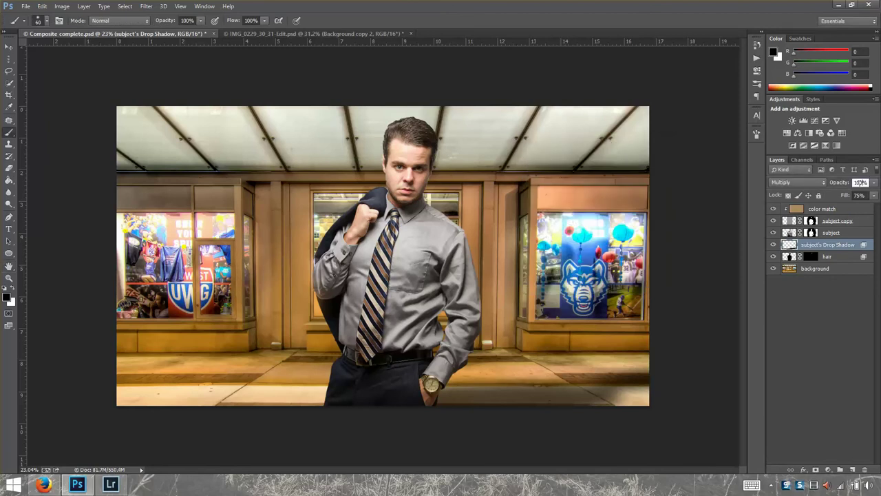
- Lower the Drop Shadow layer to 62% opacity and toggle it to compare before and after
left_click_drag(839, 185, 826, 190)
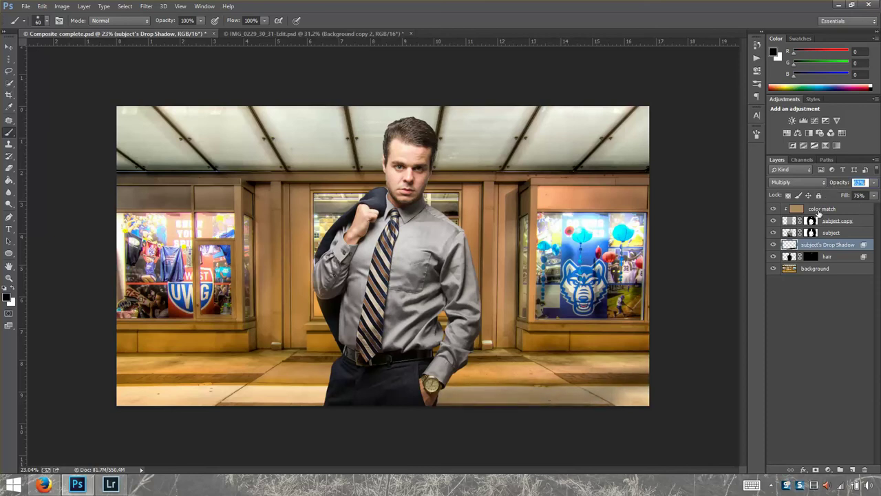
left_click(774, 246)
left_click(774, 246)
left_click(775, 248)
left_click(776, 249)
left_click(775, 248)
left_click(776, 249)
left_click(775, 251)
key("ctrl+0")
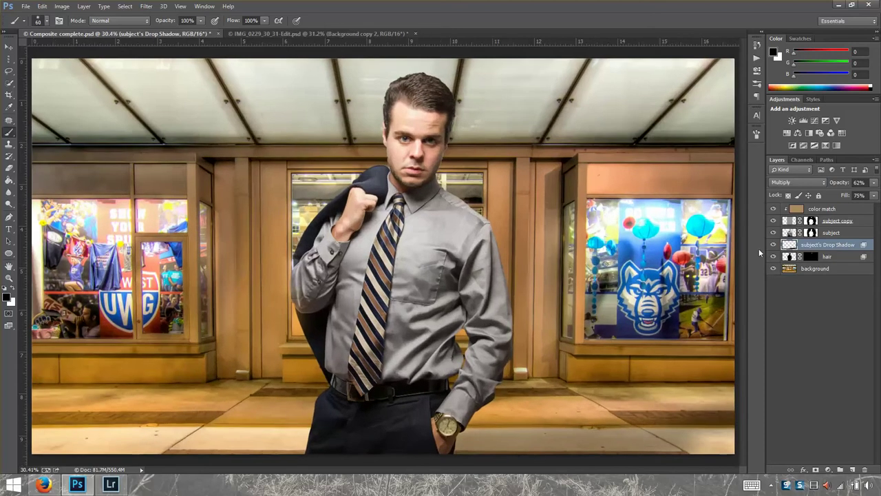
left_click(803, 209)
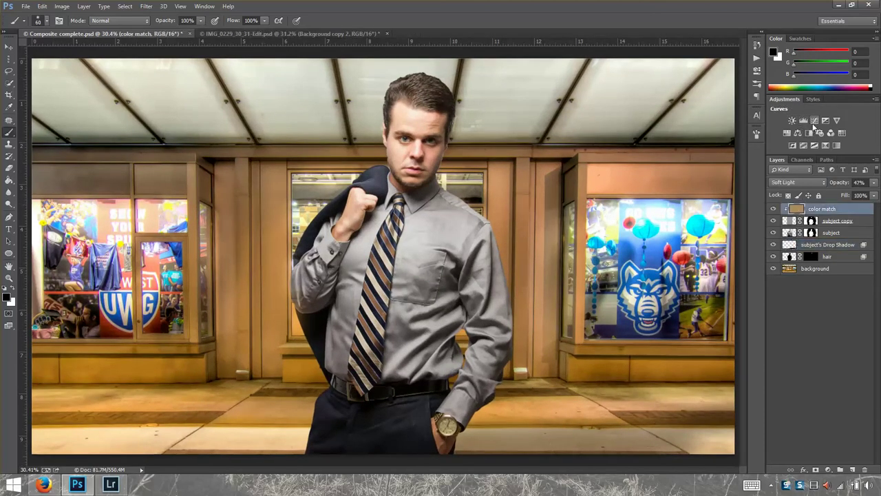
- Add a Curves adjustment and pull the RGB curve's midpoint down to darken the midtones
left_click(815, 122)
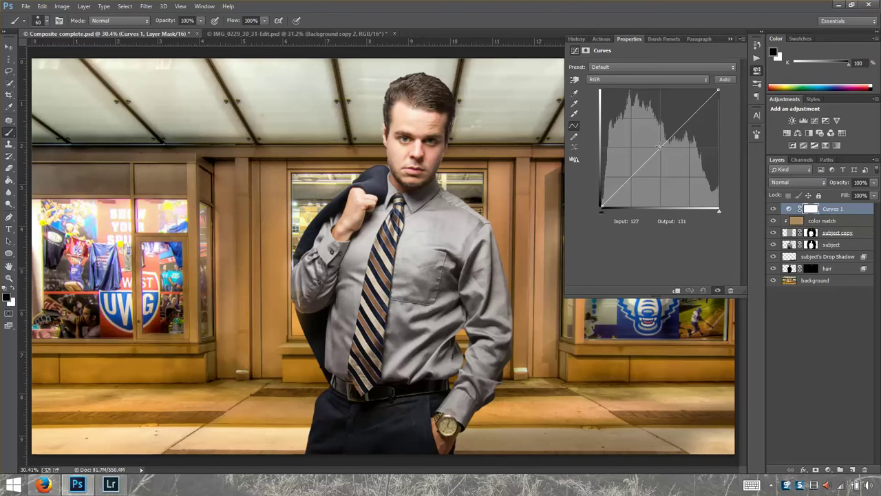
left_click_drag(661, 146, 665, 152)
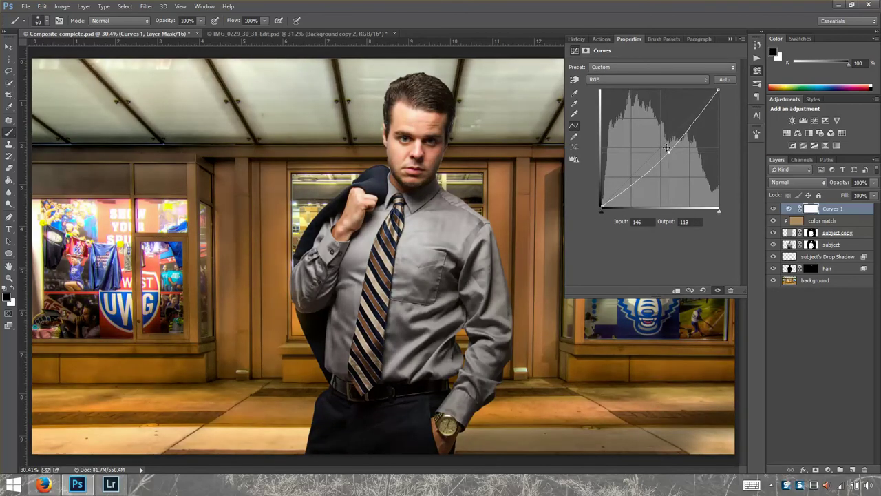
left_click(730, 39)
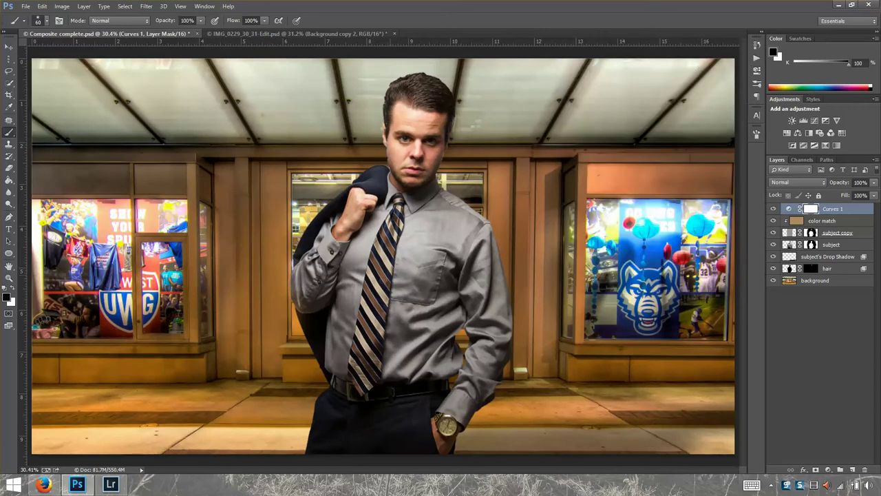
scroll(484, 237, "down", 3)
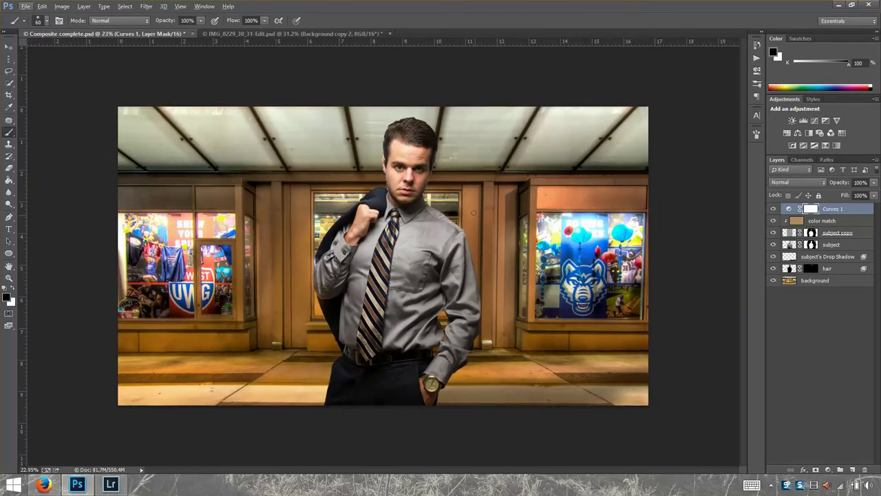
- Set the brush to 50% opacity and 50% flow and size it to about 1200 px
left_click(192, 20)
type("50")
left_click(250, 20)
type("50")
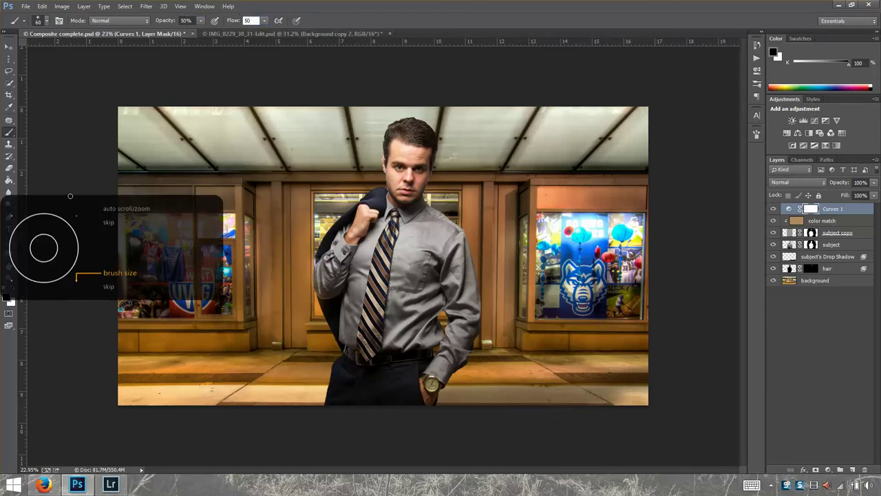
key("Return")
key("bracketright")
key("bracketright")
key("bracketright")
key("bracketright")
key("bracketright")
key("bracketright")
key("bracketright")
key("bracketright")
key("bracketright")
key("bracketright")
key("bracketright")
key("bracketright")
key("bracketright")
key("bracketright")
key("bracketright")
key("bracketright")
key("bracketright")
key("bracketright")
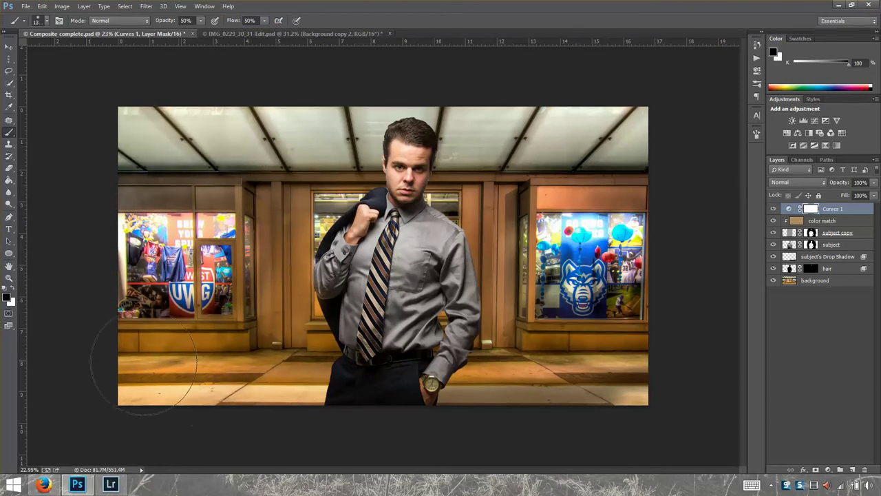
key("bracketright")
key("bracketright")
key("bracketright")
key("bracketright")
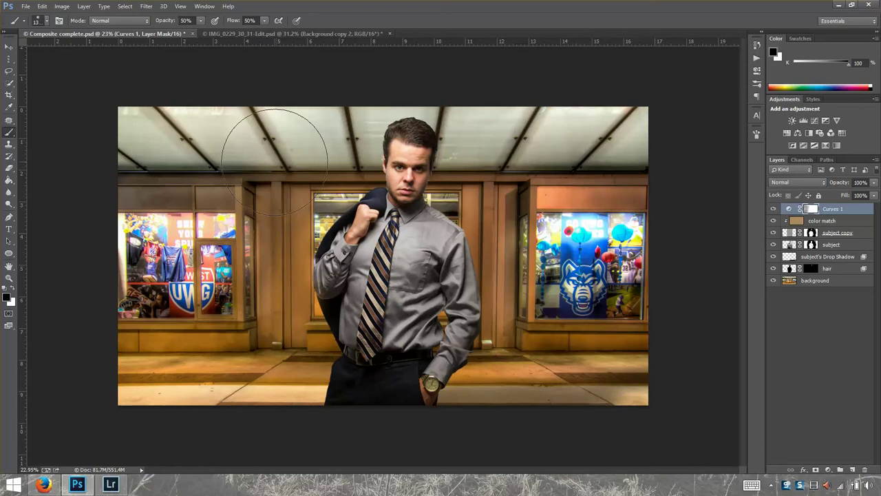
key("bracketleft")
key("bracketleft")
key("bracketleft")
key("bracketleft")
key("bracketleft")
key("bracketleft")
key("bracketleft")
key("bracketleft")
key("bracketleft")
key("bracketleft")
key("bracketleft")
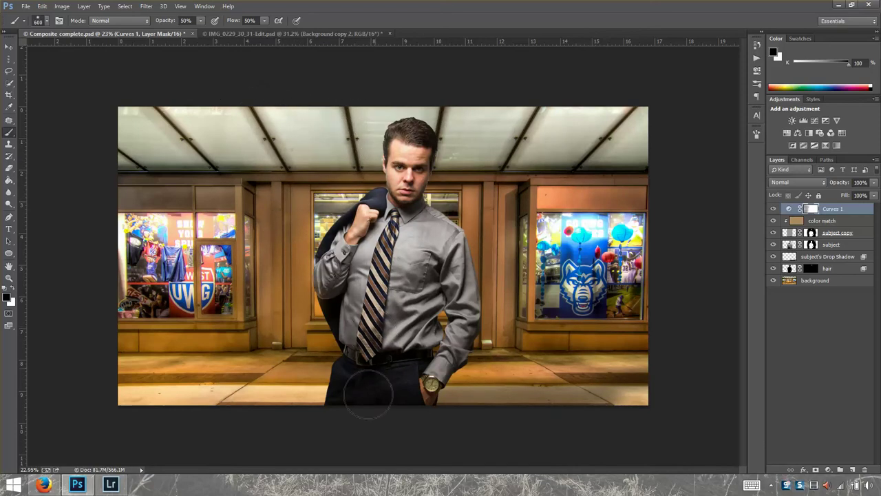
key("bracketright")
key("bracketright")
key("bracketright")
key("bracketright")
key("bracketright")
key("bracketright")
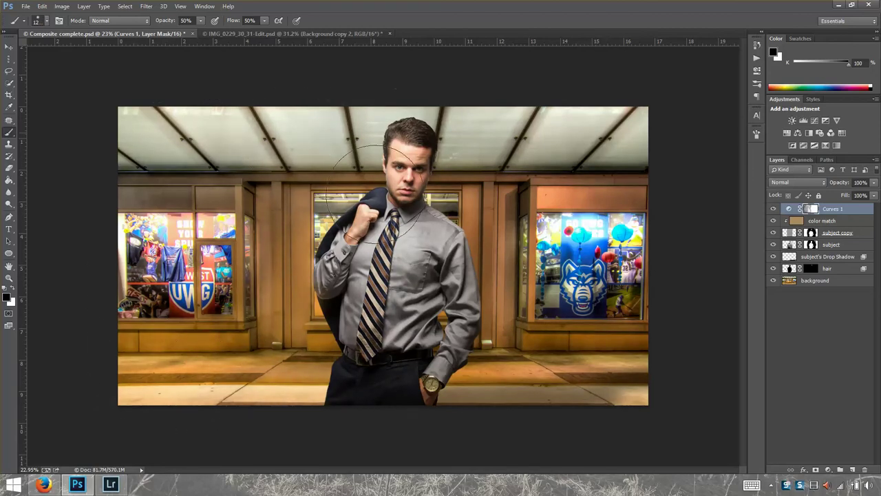
- Toggle Curves 1 off and on to compare the composite with and without the darkening
left_click(774, 209)
left_click(773, 209)
left_click(773, 210)
left_click(773, 210)
scroll(207, 365, "up", 2)
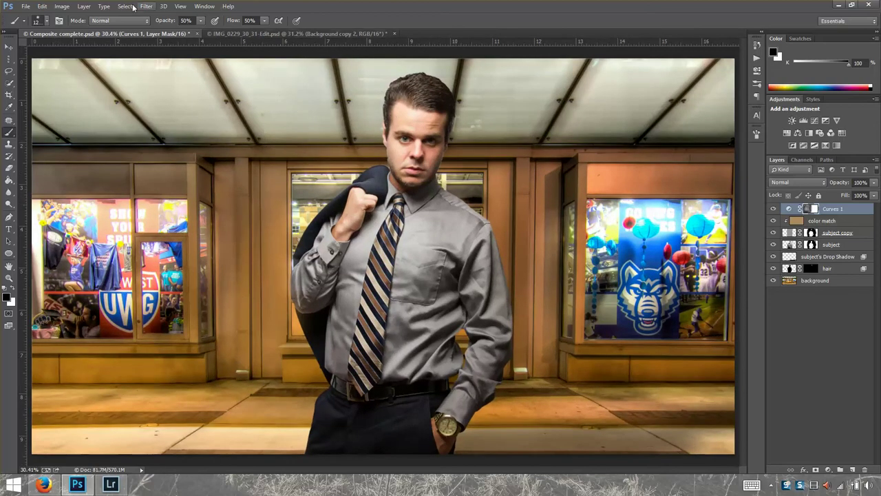
- Save Composite complete.psd with File > Save and switch to Lightroom
left_click(25, 6)
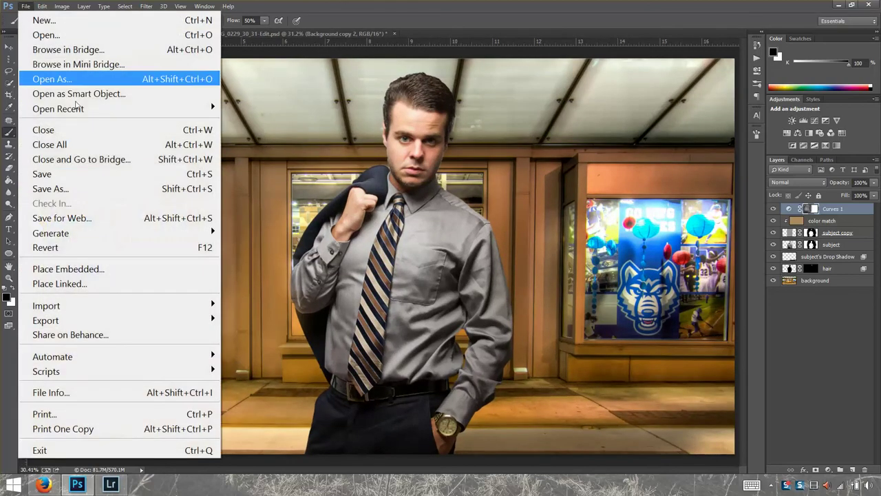
left_click(71, 179)
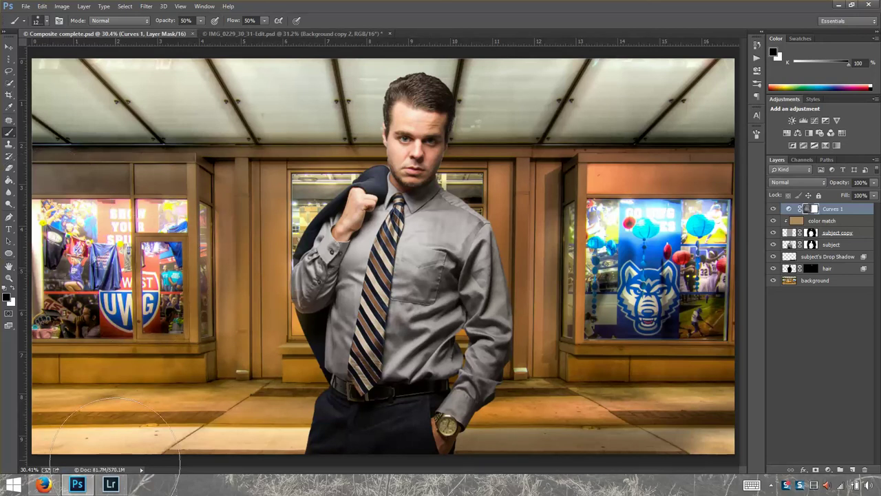
left_click(110, 484)
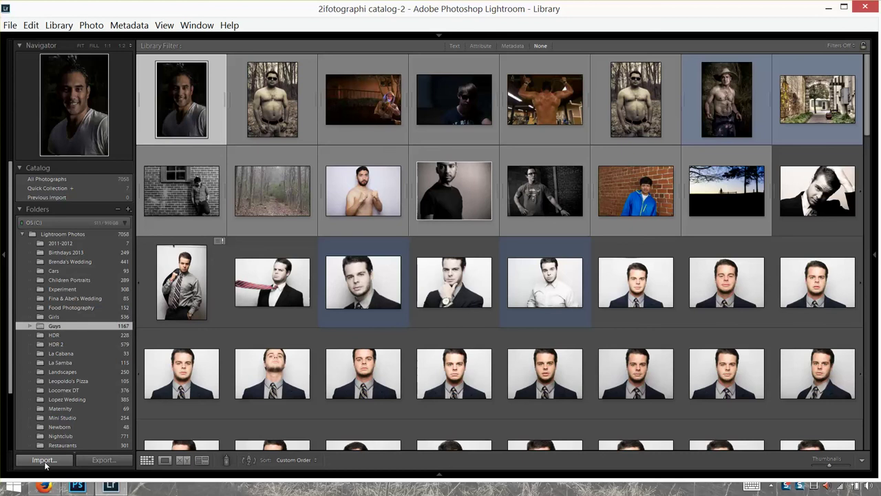
- Deselect all six files in Psd files for Tuts and import only Composite complete.psd
left_click(48, 463)
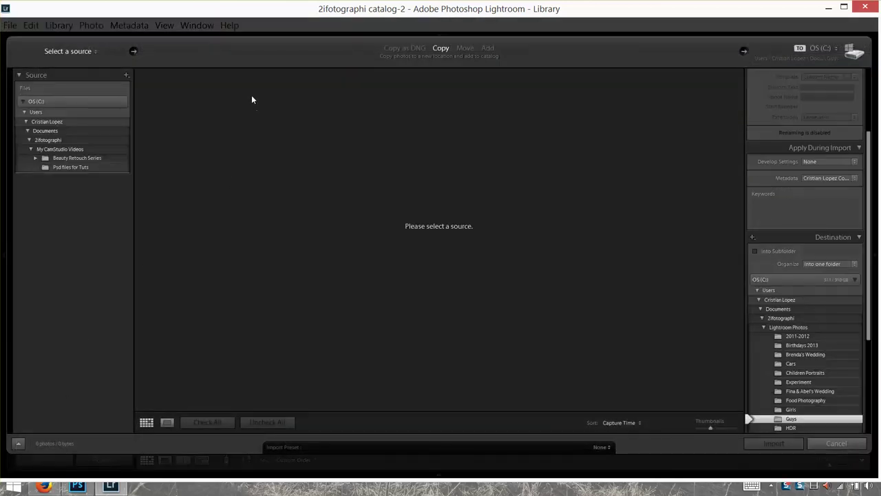
left_click(71, 169)
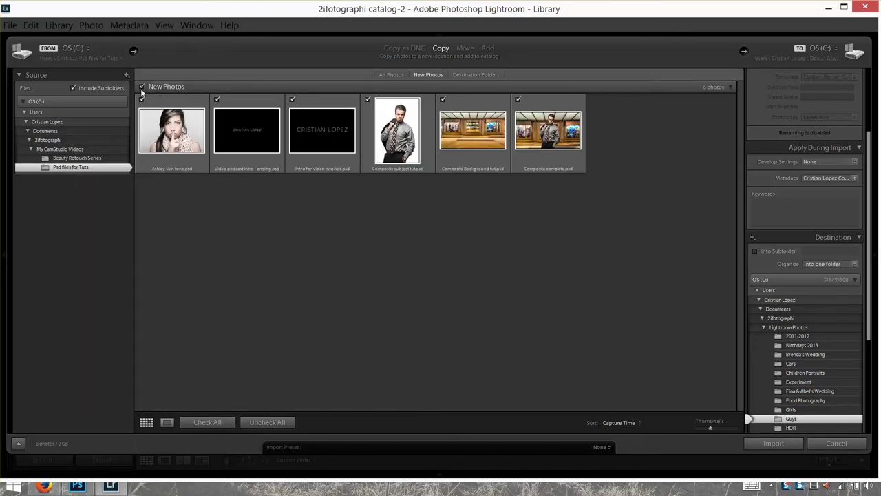
left_click(143, 87)
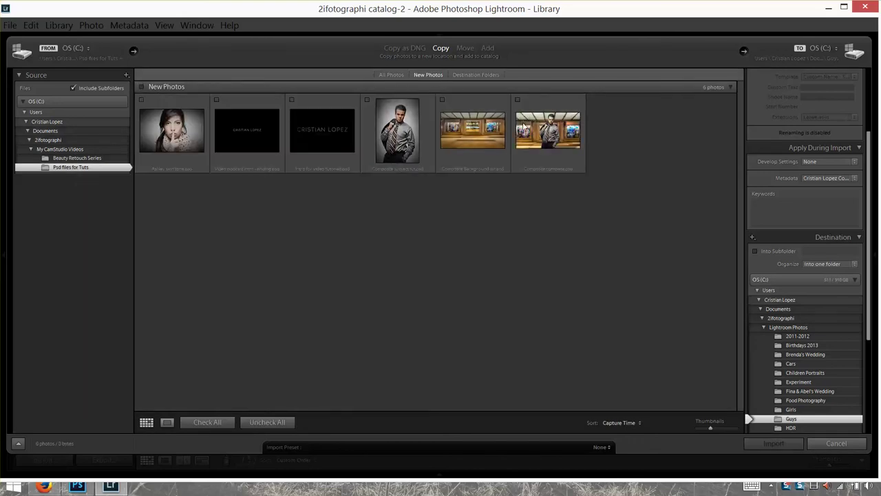
left_click(518, 101)
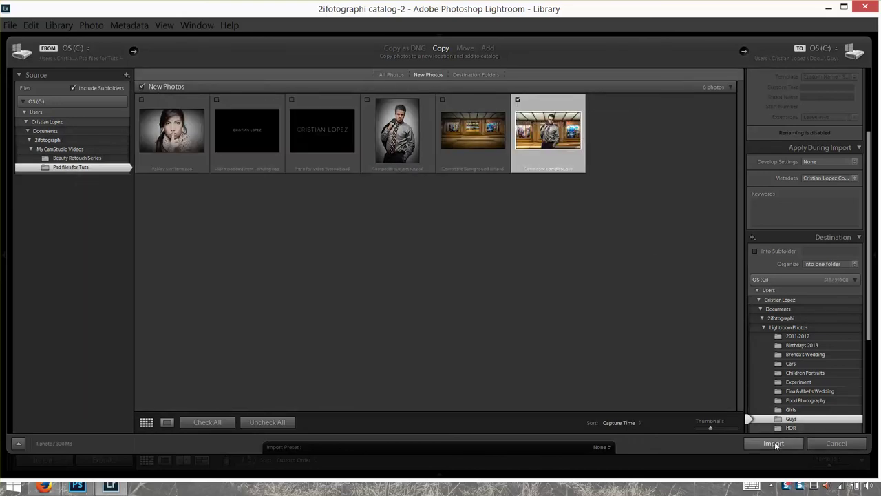
left_click(774, 444)
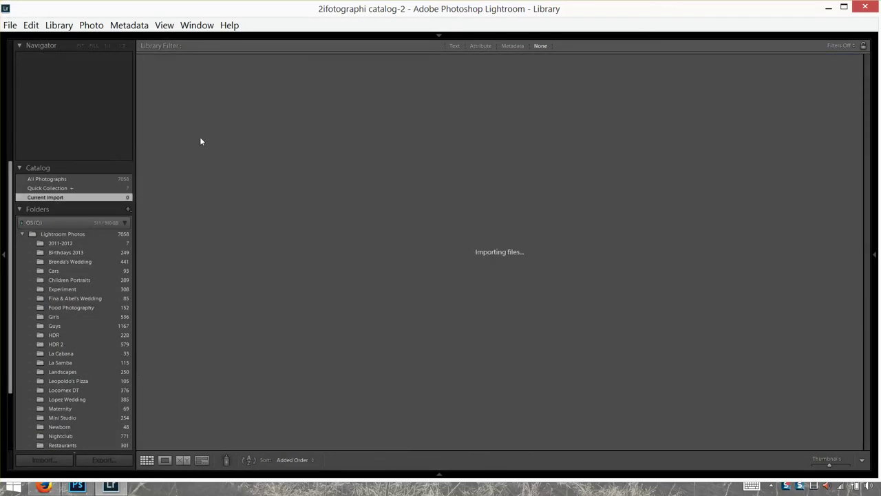
left_click(439, 36)
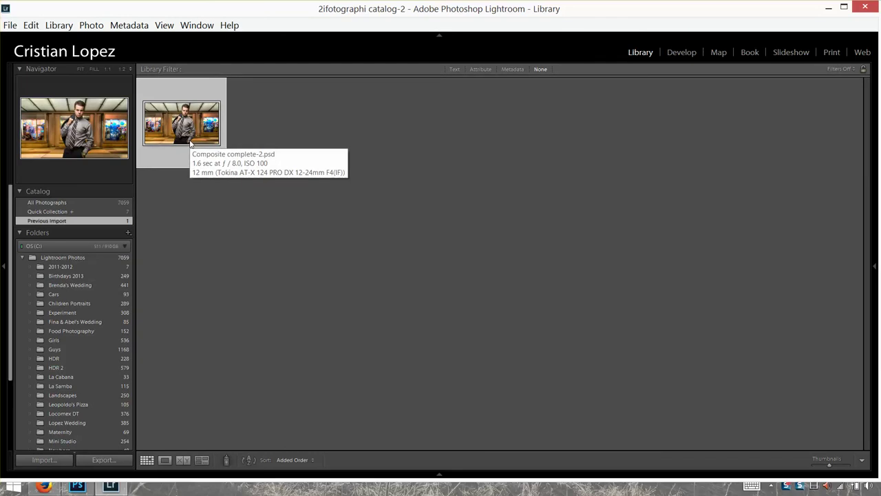
- In Develop, apply the B&W Looks 'Oldie Look/Indoors 2' preset for a sepia black-and-white look
key("d")
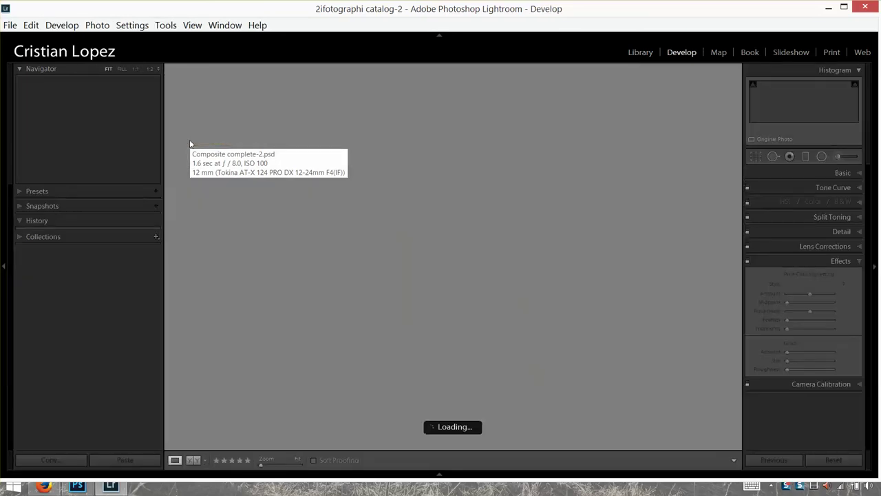
left_click(19, 193)
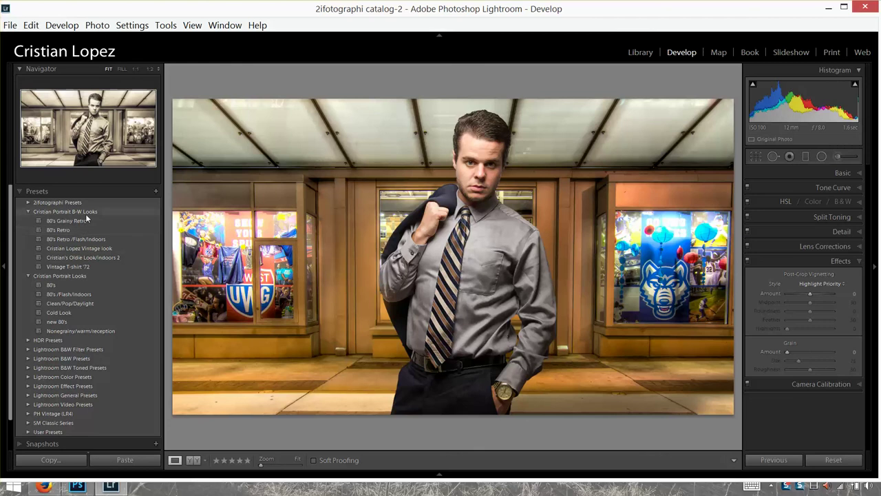
left_click(95, 259)
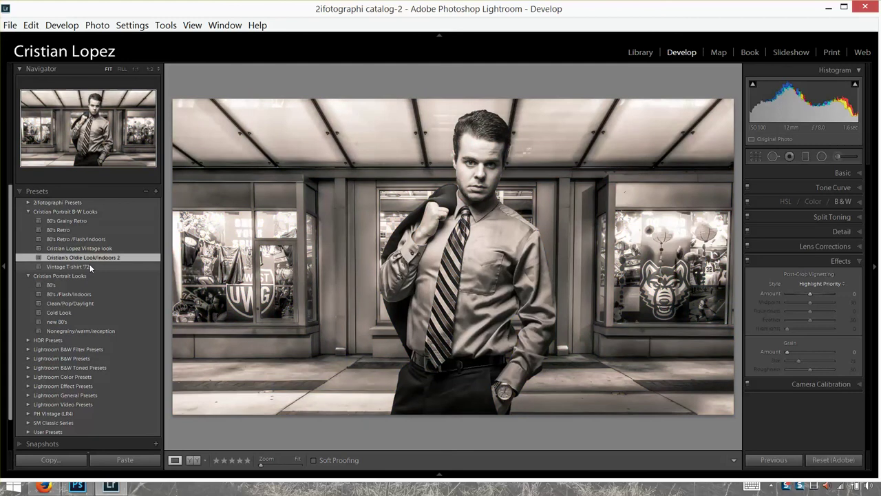
key("shift+Tab")
left_click(876, 265)
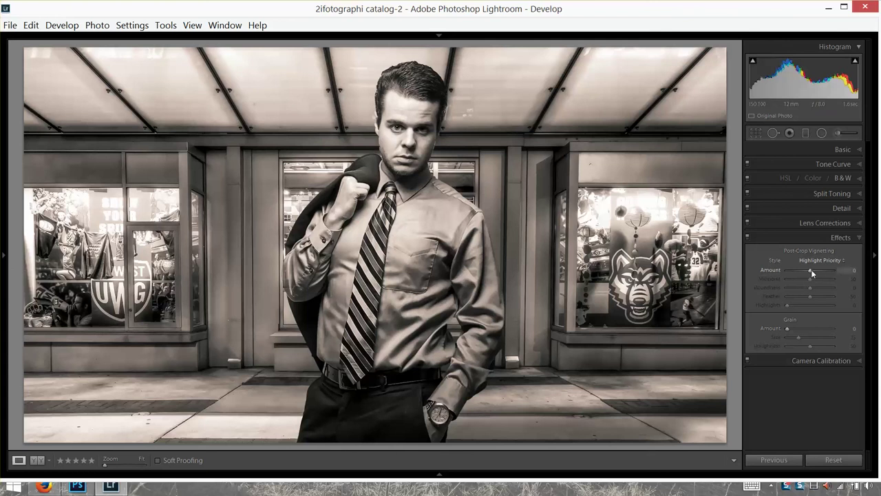
- Drag Post-Crop Vignetting Amount negative to darken the photo's edges
left_click(858, 238)
left_click(857, 238)
left_click_drag(810, 269, 803, 270)
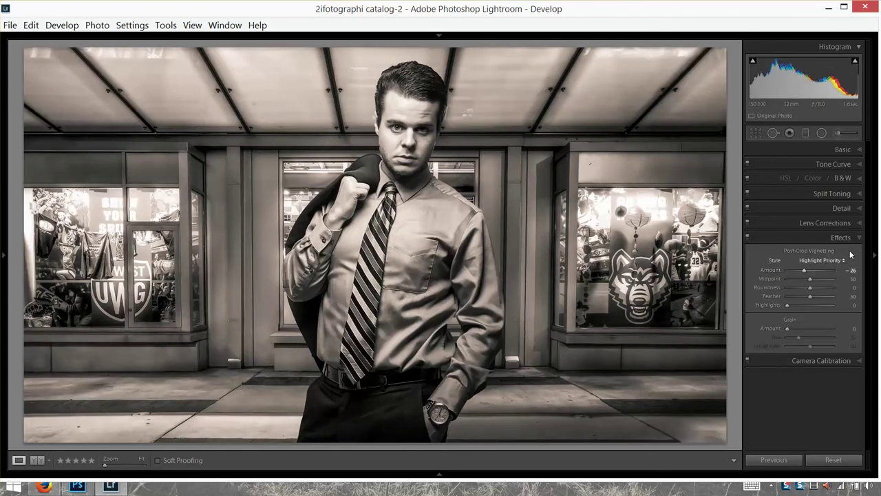
- Reset Clarity and Contrast to 0 in the Basic panel
left_click(860, 151)
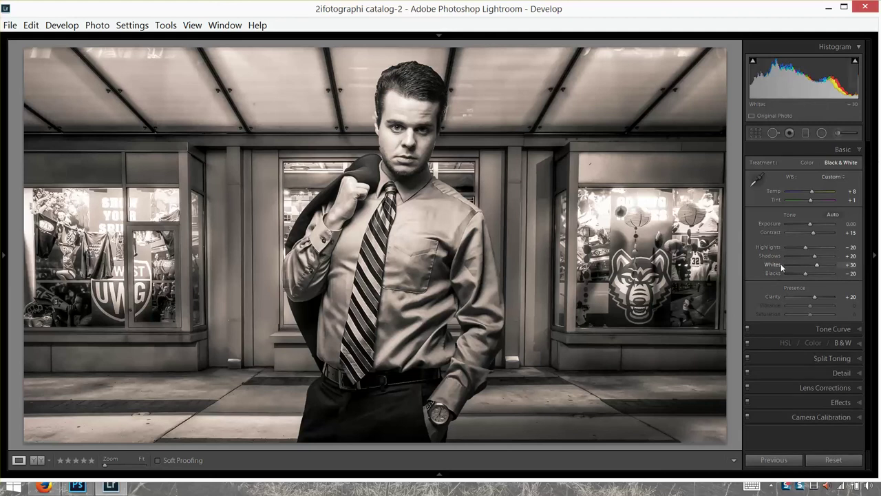
double_click(814, 298)
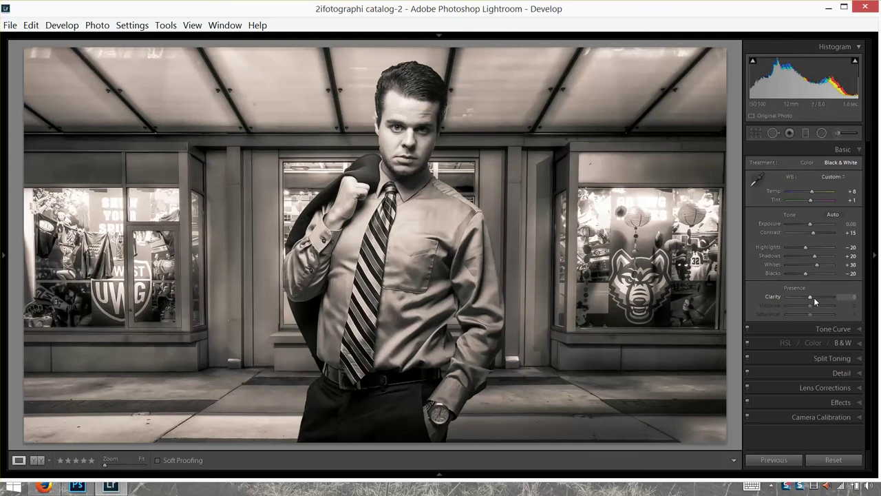
double_click(814, 233)
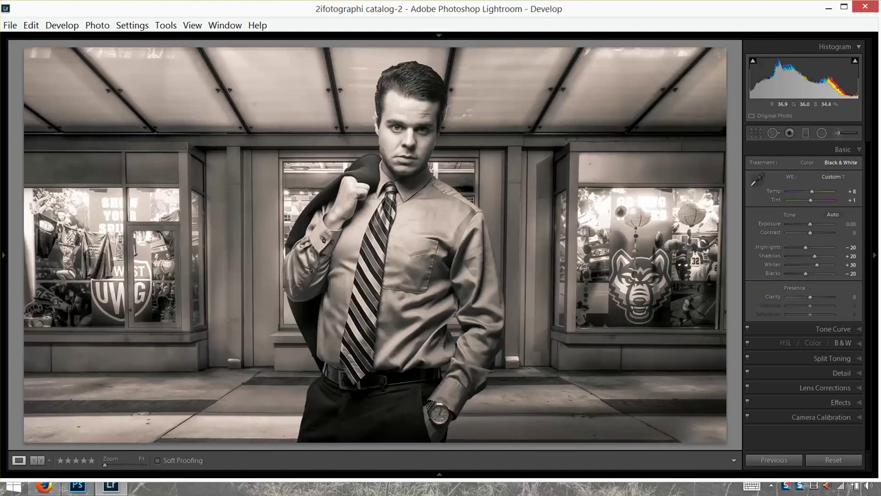
key("f")
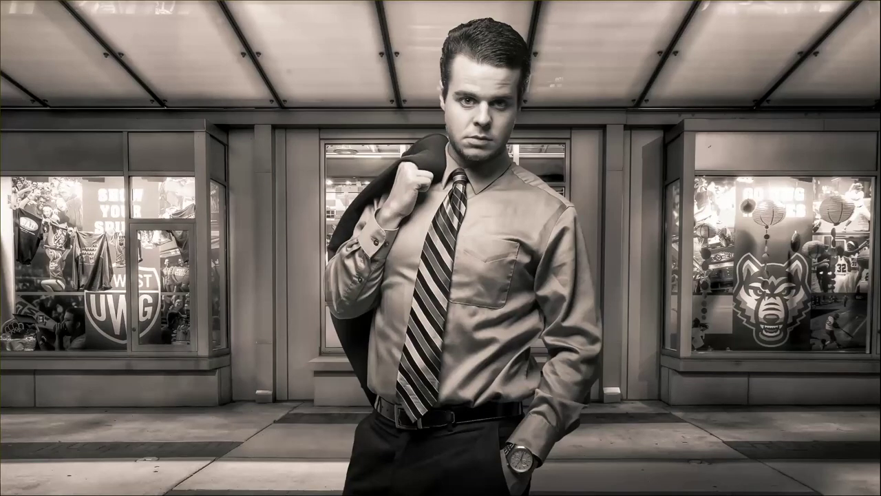
- Exit the full-screen preview and return to the colour Composite complete.psd in Photoshop
key("f")
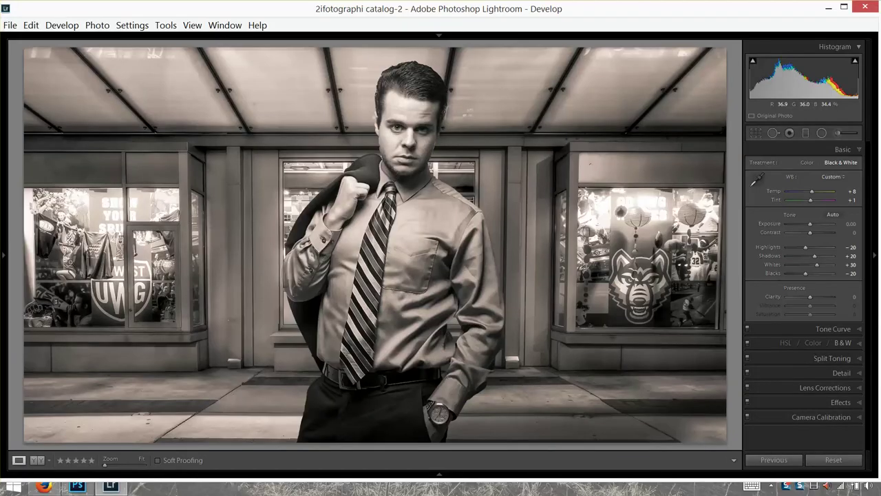
left_click(79, 487)
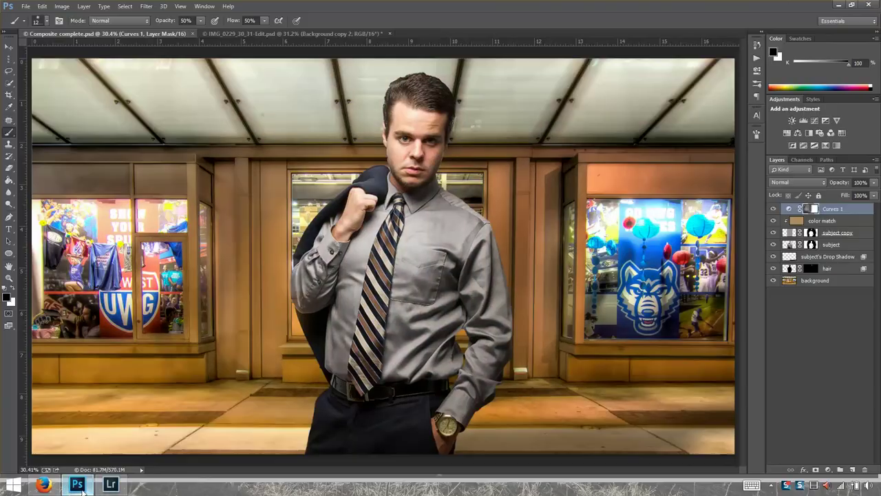